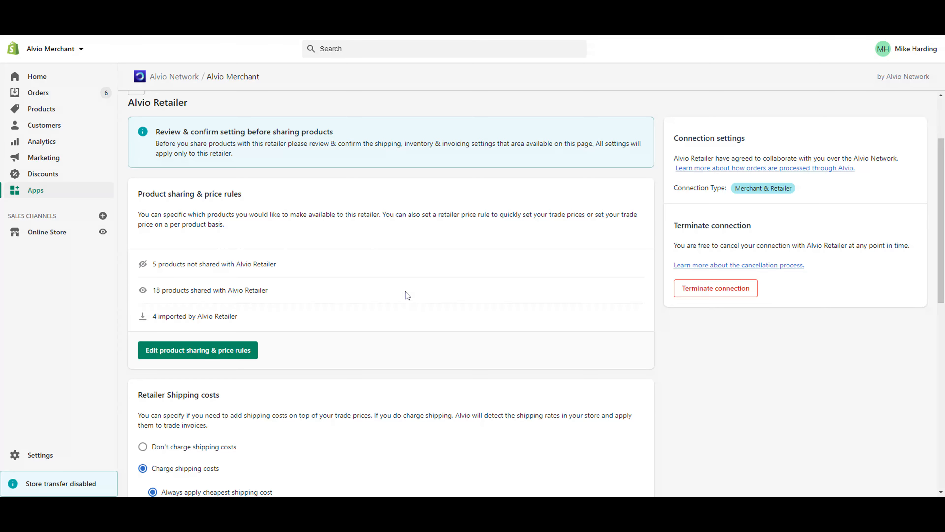
# Step: Turn shipping charges off and back on, keep 'Always apply cheapest shipping cost', and save the shipping rules
pyautogui.scroll(-6, 407, 295)
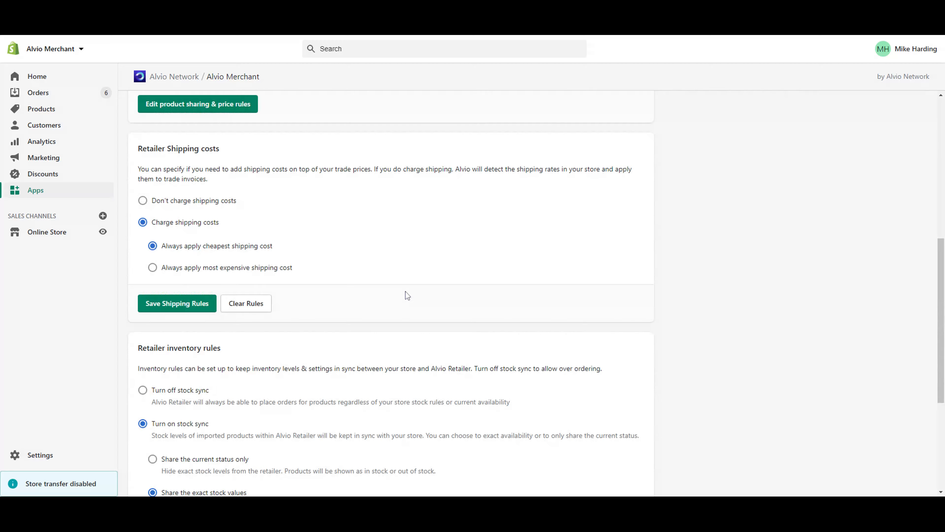
pyautogui.scroll(-5, 469, 267)
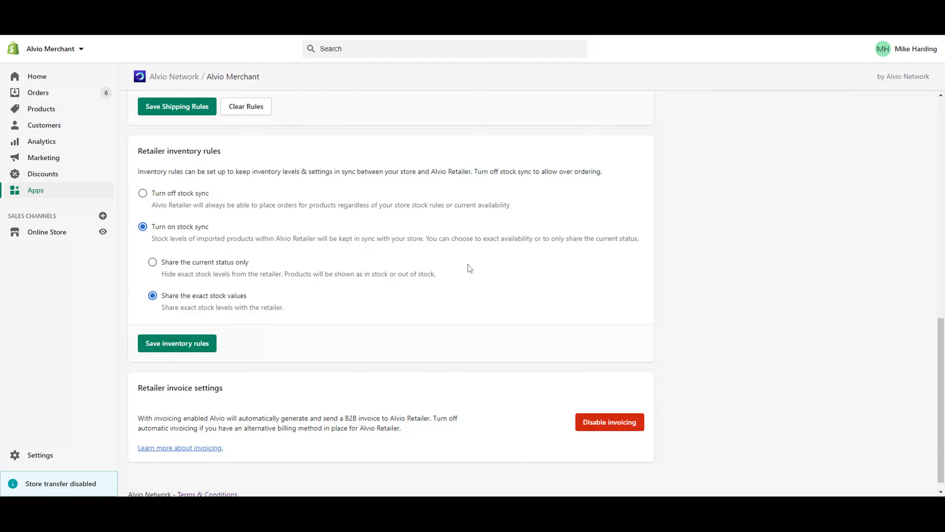
pyautogui.scroll(-1, 301, 329)
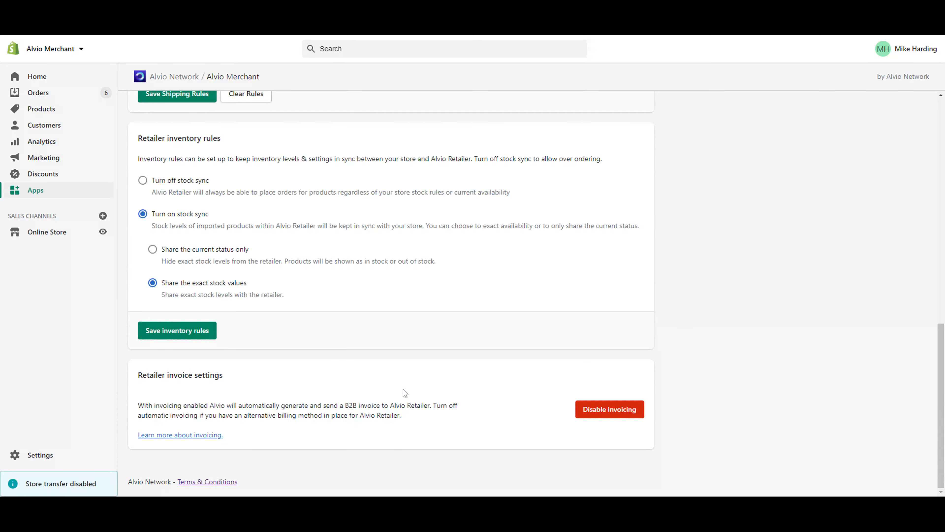
pyautogui.scroll(9, 405, 393)
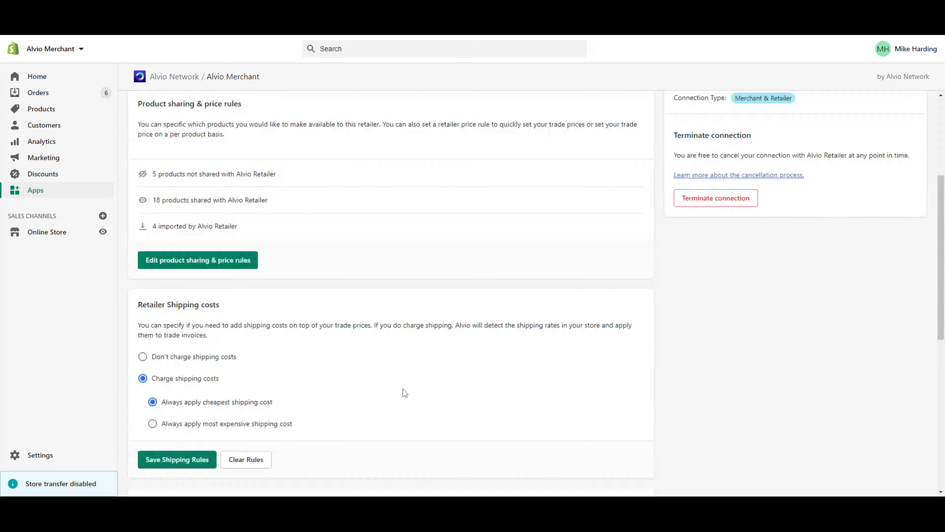
pyautogui.scroll(4, 404, 393)
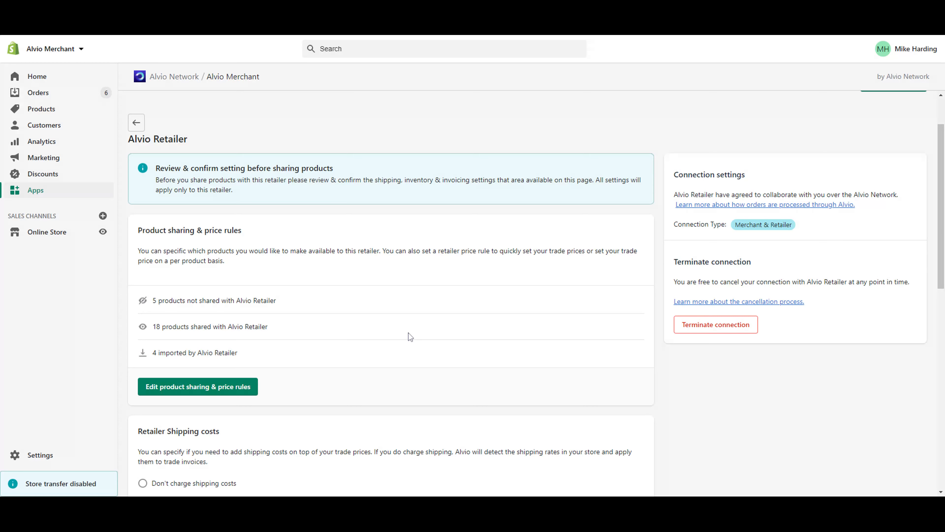
pyautogui.scroll(-8, 410, 336)
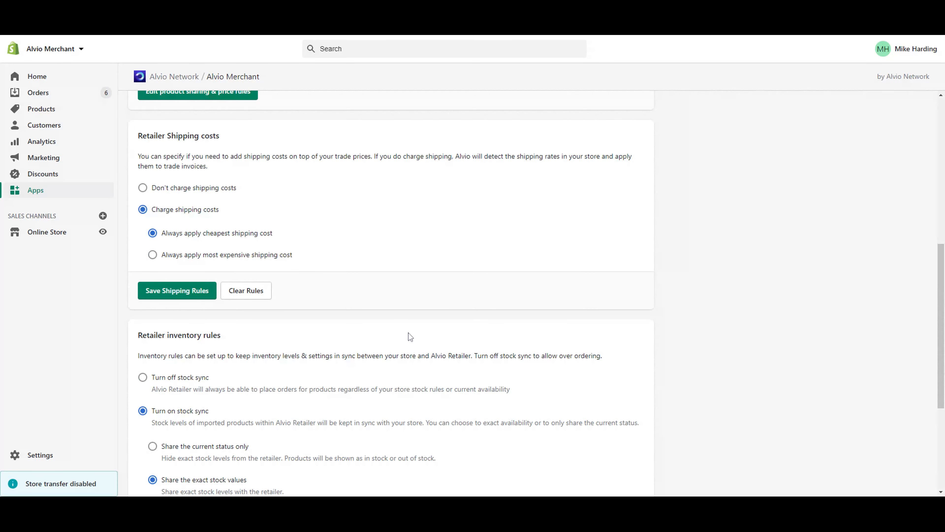
pyautogui.click(143, 188)
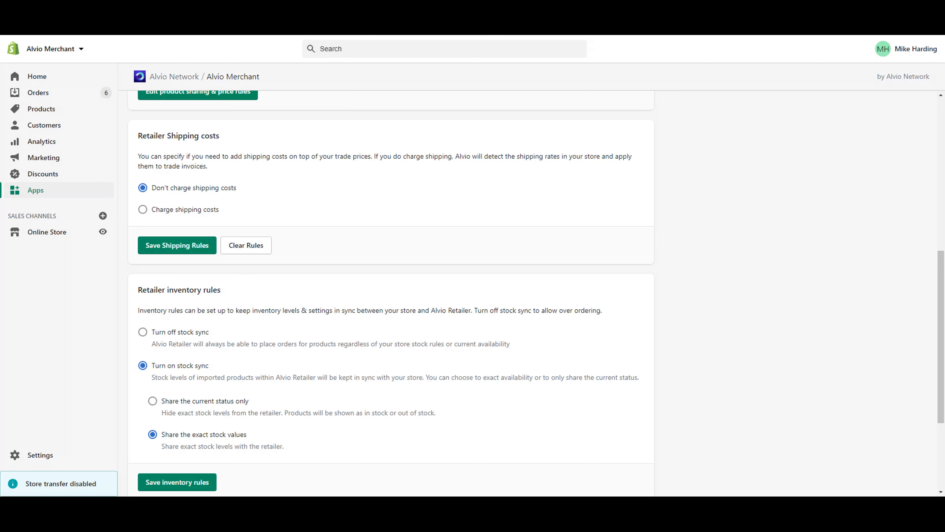
pyautogui.click(196, 215)
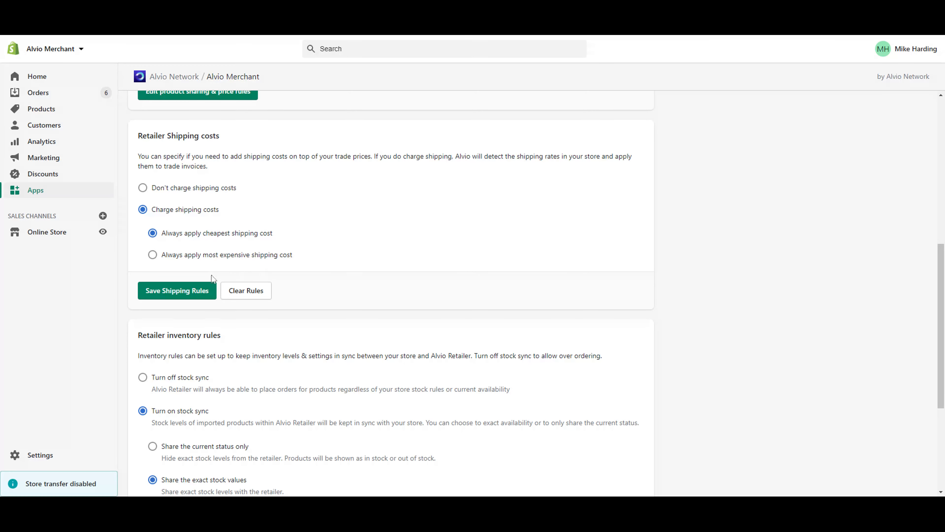
pyautogui.click(198, 293)
pyautogui.scroll(-5, 448, 199)
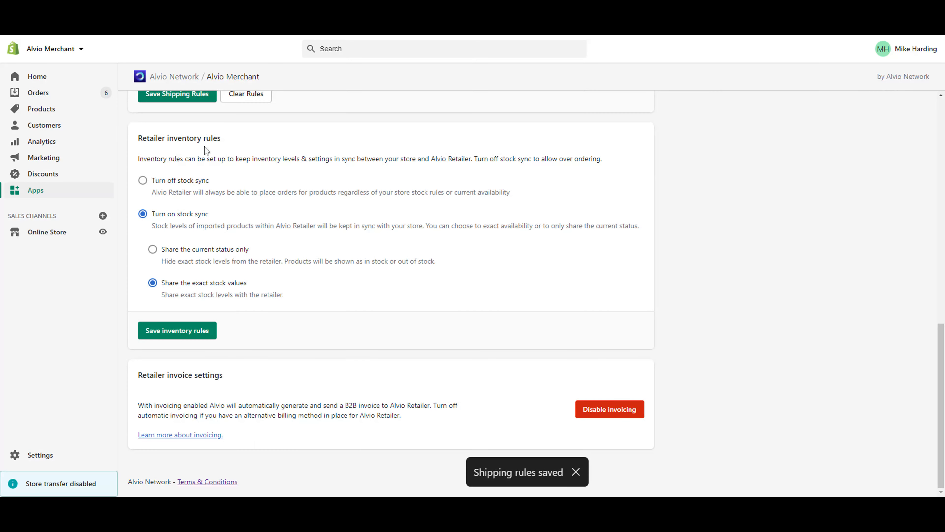
# Step: Turn stock sync off and back on, share exact stock values, and save the inventory rules
pyautogui.click(143, 180)
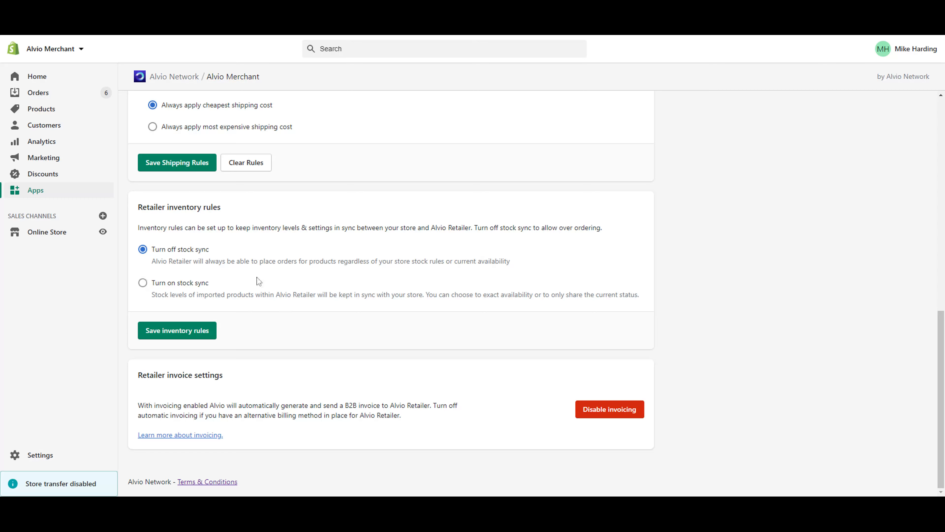
pyautogui.click(173, 283)
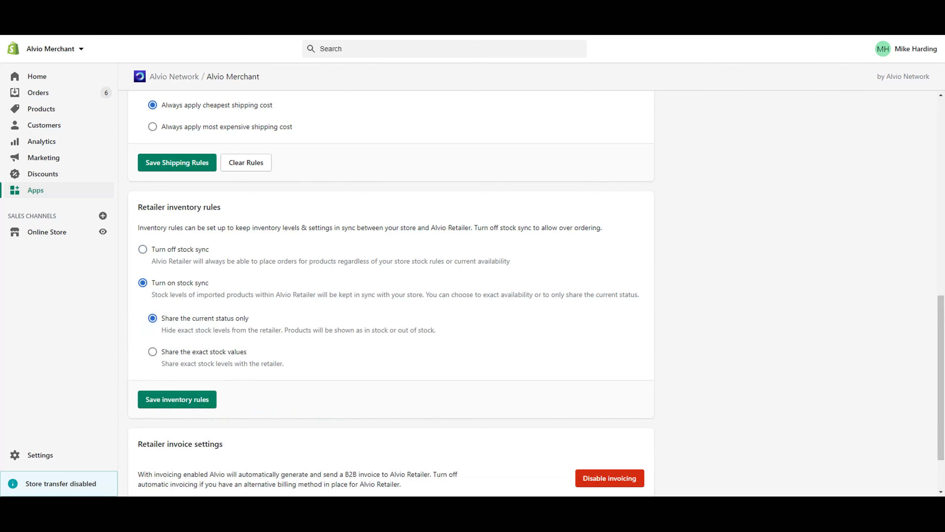
pyautogui.scroll(-2, 239, 291)
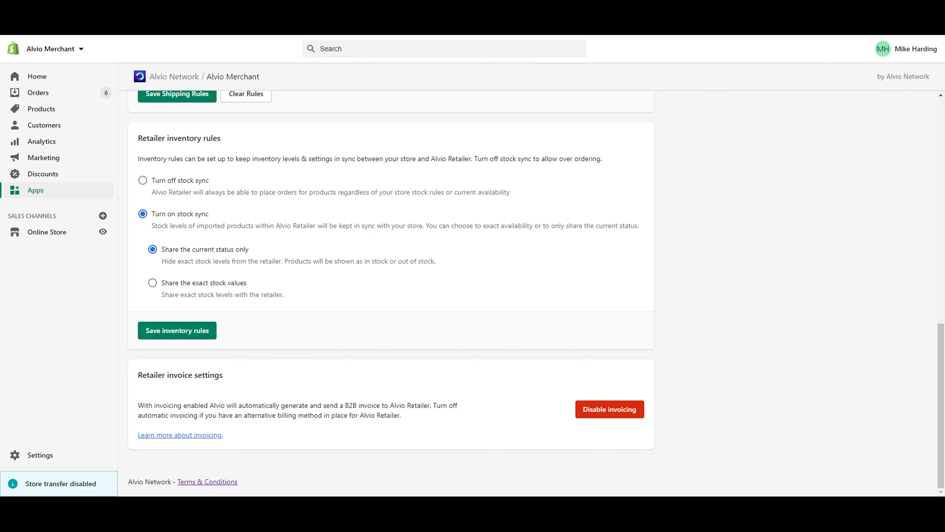
pyautogui.click(163, 286)
pyautogui.click(199, 331)
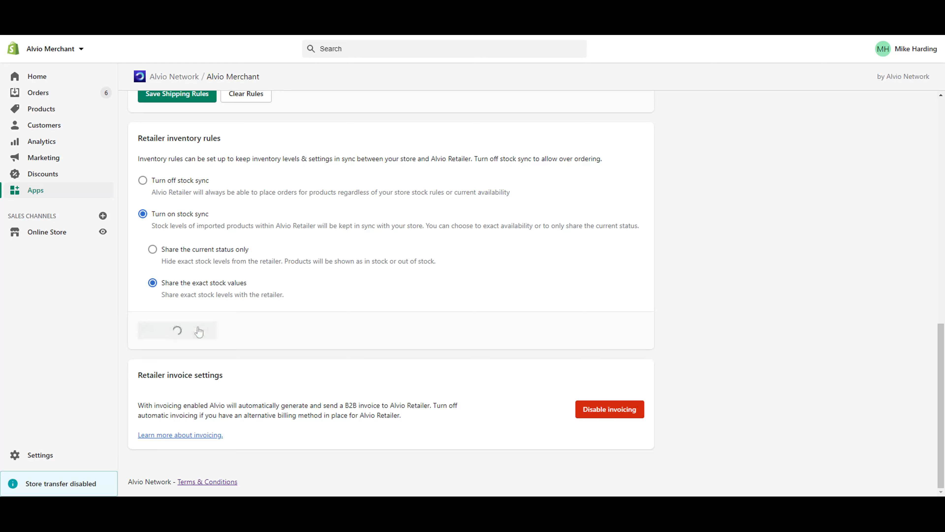
pyautogui.scroll(1, 286, 331)
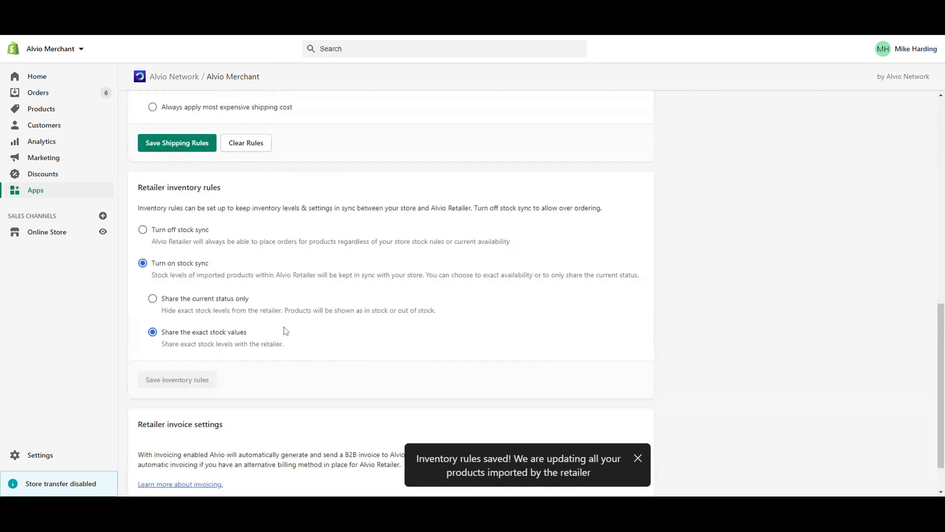
pyautogui.scroll(-1, 286, 331)
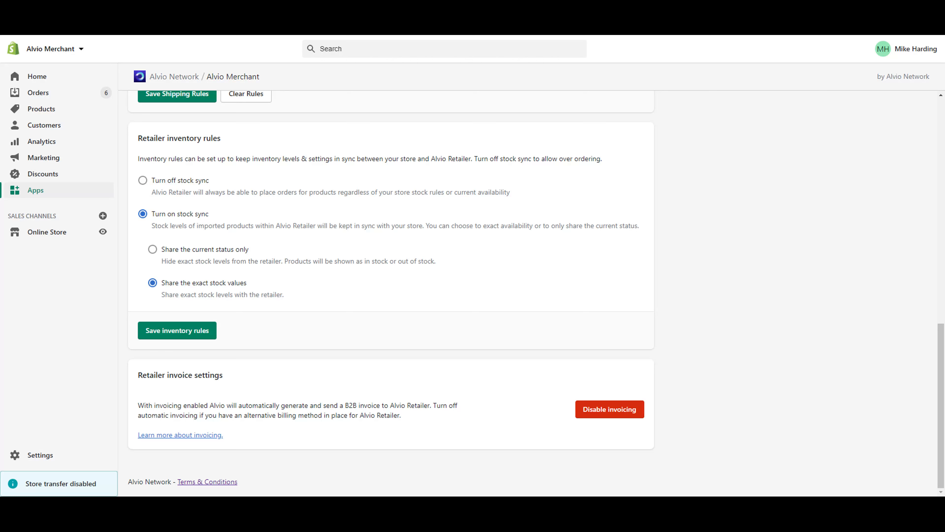
pyautogui.scroll(10, 365, 345)
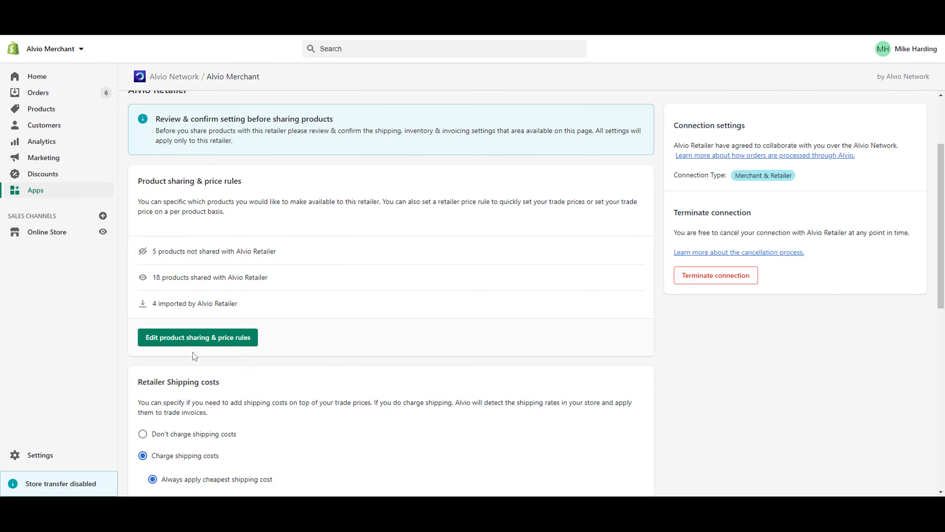
# Step: Open Alvio Retailer's product sharing and price rule editing page
pyautogui.click(176, 338)
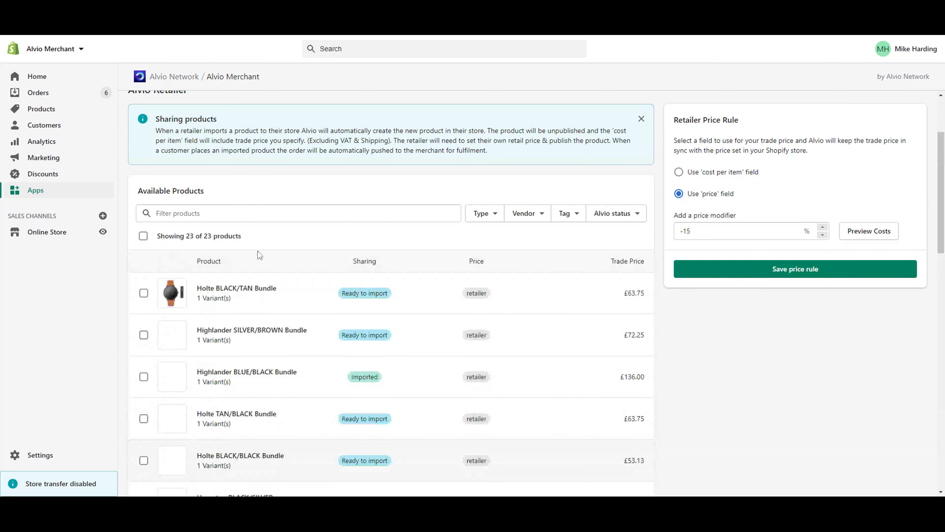
pyautogui.scroll(-1, 422, 354)
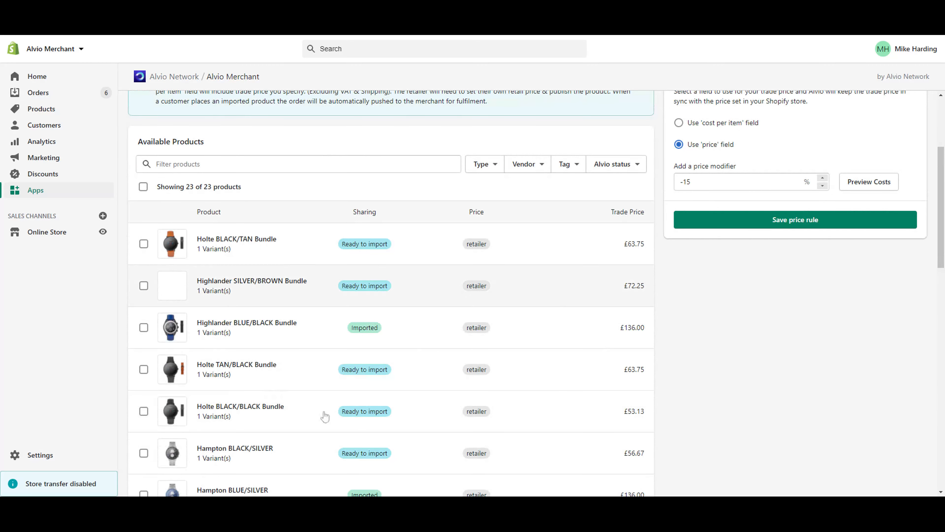
pyautogui.scroll(3, 471, 335)
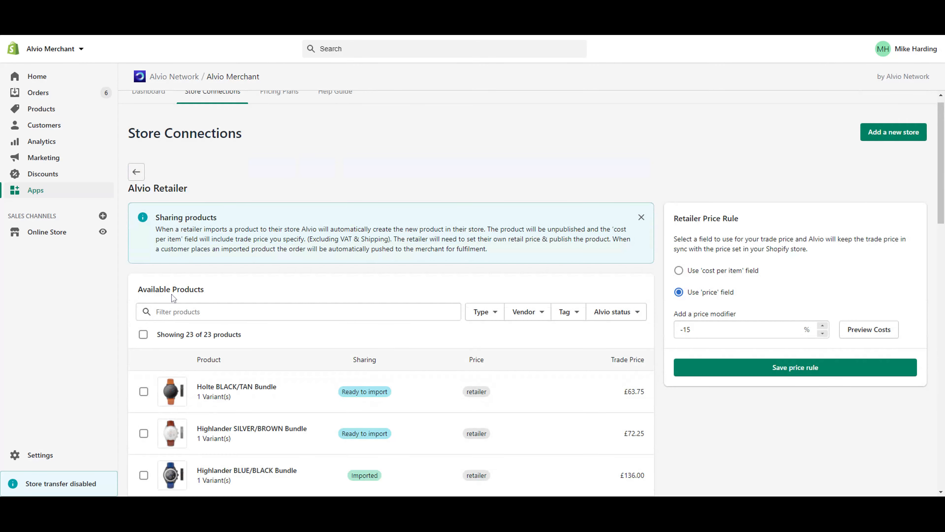
pyautogui.scroll(-4, 413, 332)
pyautogui.scroll(-5, 401, 335)
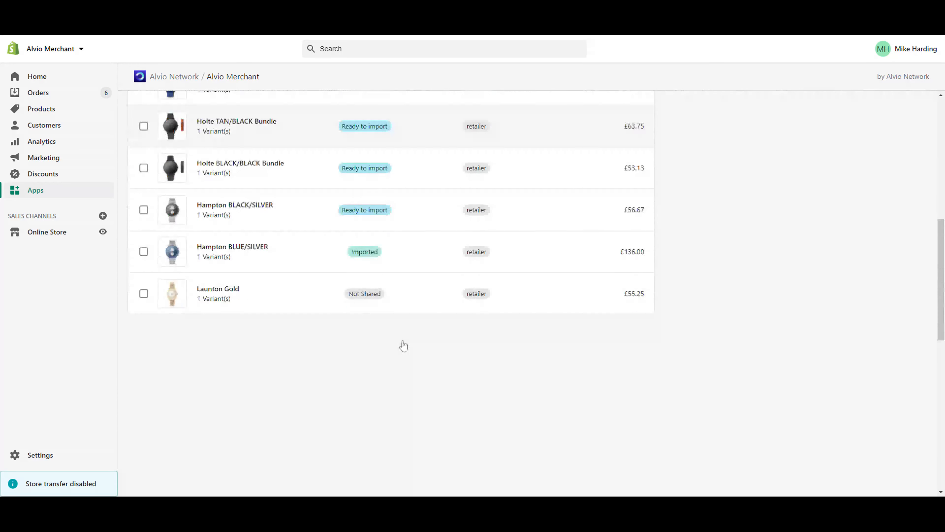
pyautogui.scroll(5, 401, 346)
pyautogui.scroll(-2, 403, 347)
pyautogui.scroll(4, 404, 347)
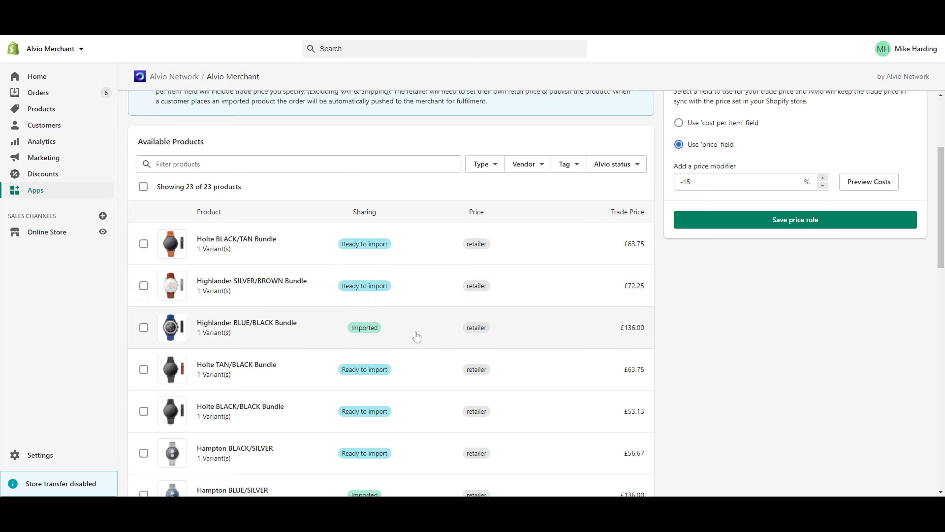
pyautogui.scroll(-5, 417, 336)
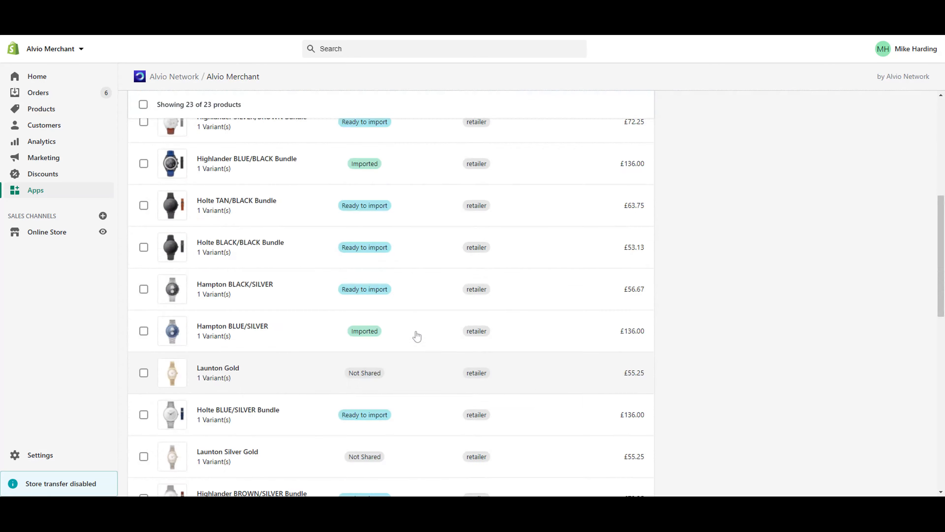
pyautogui.scroll(8, 416, 337)
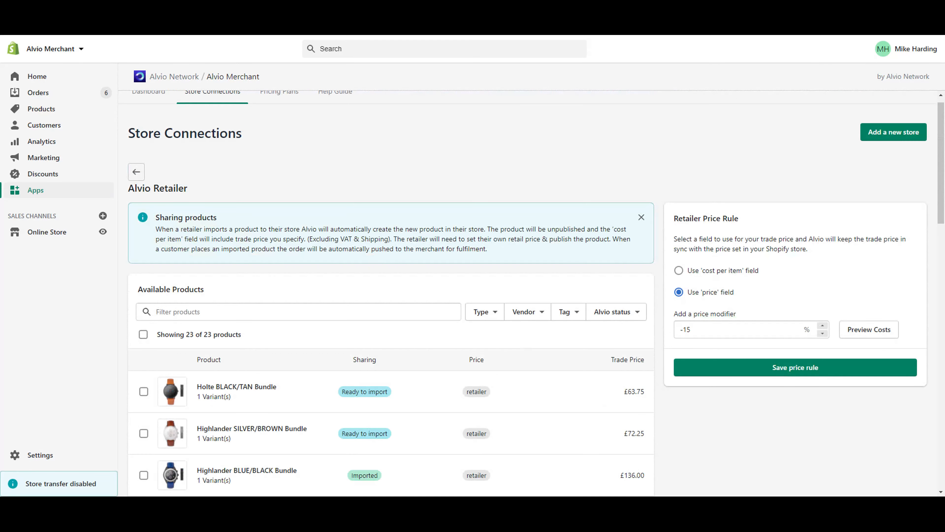
# Step: Browse the product type, vendor and tag filters, and select all 23 products
pyautogui.click(488, 317)
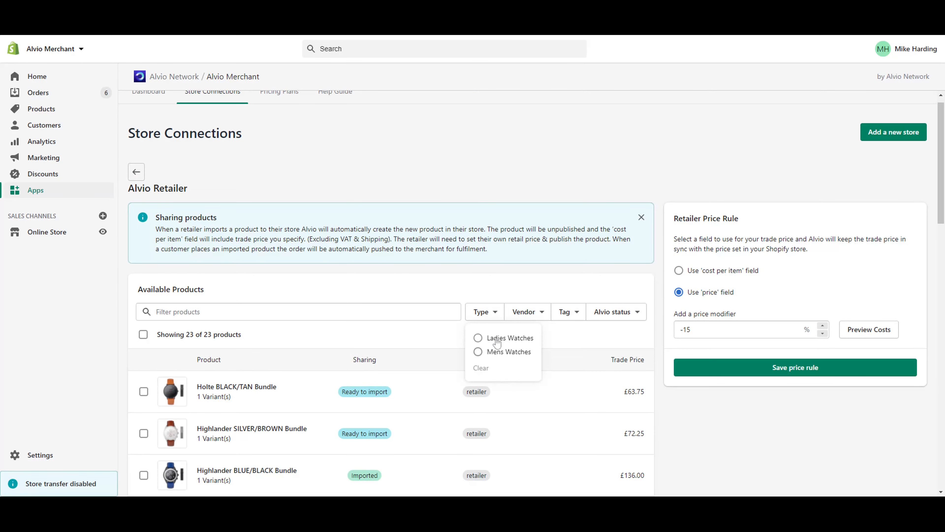
pyautogui.moveTo(496, 339); pyautogui.dragTo(589, 342)
pyautogui.click(583, 338)
pyautogui.click(536, 315)
pyautogui.click(572, 343)
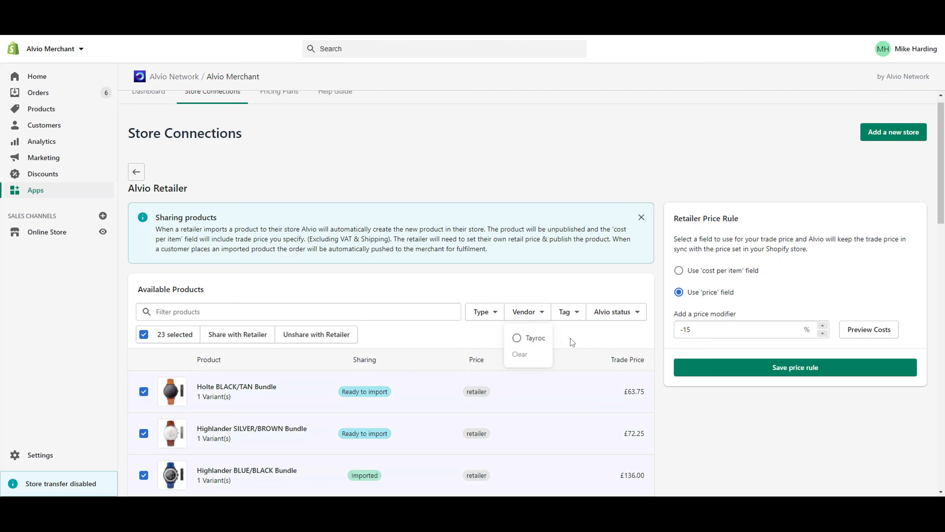
pyautogui.click(563, 315)
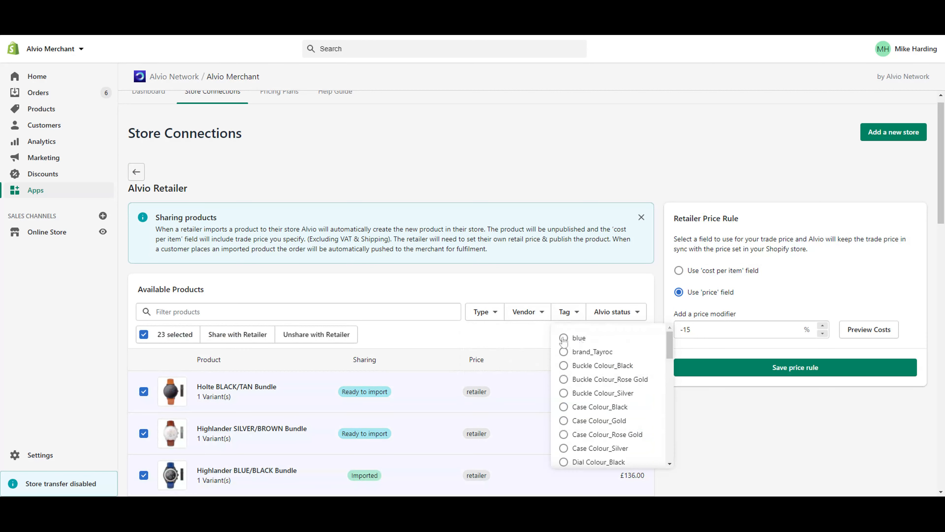
pyautogui.click(505, 342)
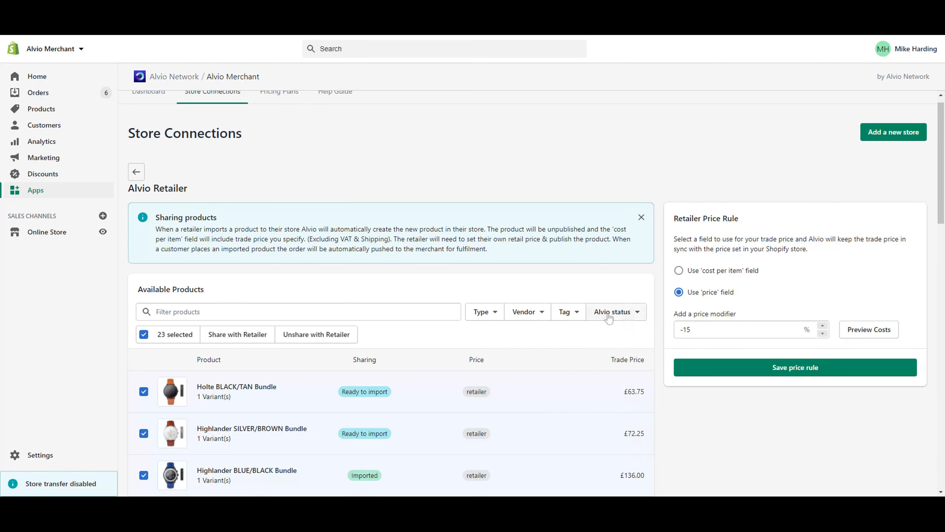
pyautogui.scroll(-2, 444, 259)
pyautogui.scroll(-1, 444, 259)
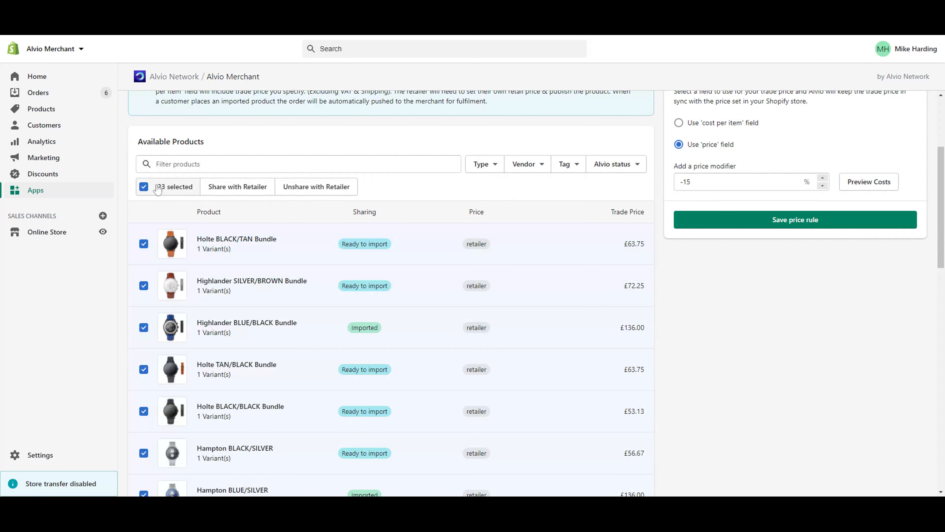
# Step: Deselect all products and filter the list by the Not Shared sharing status
pyautogui.click(144, 186)
pyautogui.click(610, 171)
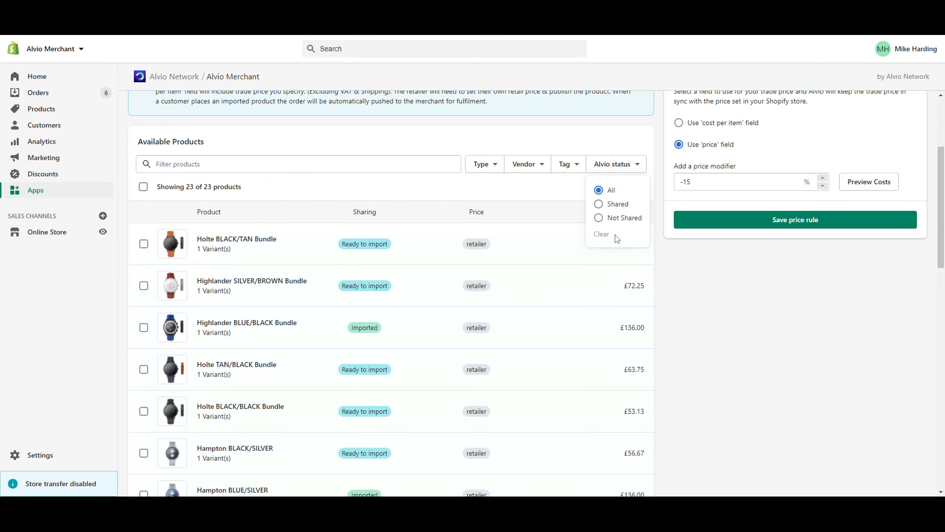
pyautogui.click(599, 218)
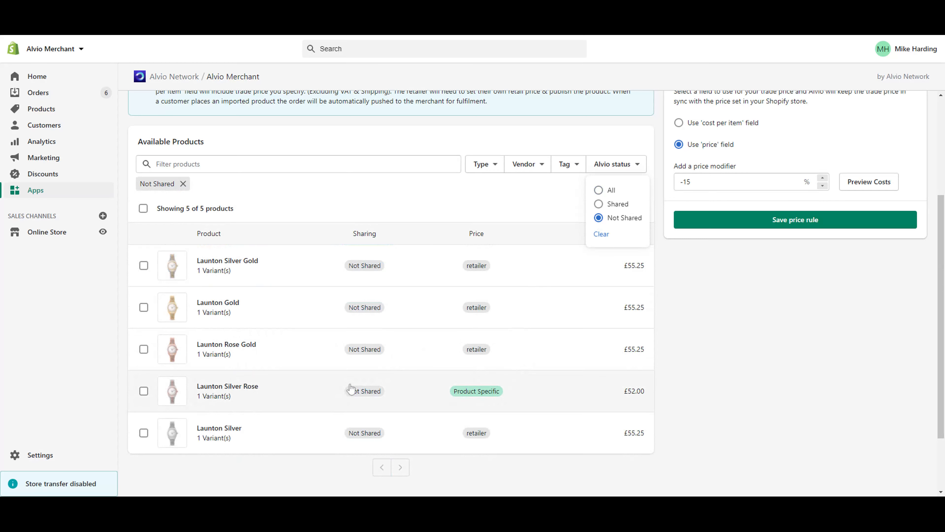
pyautogui.click(390, 202)
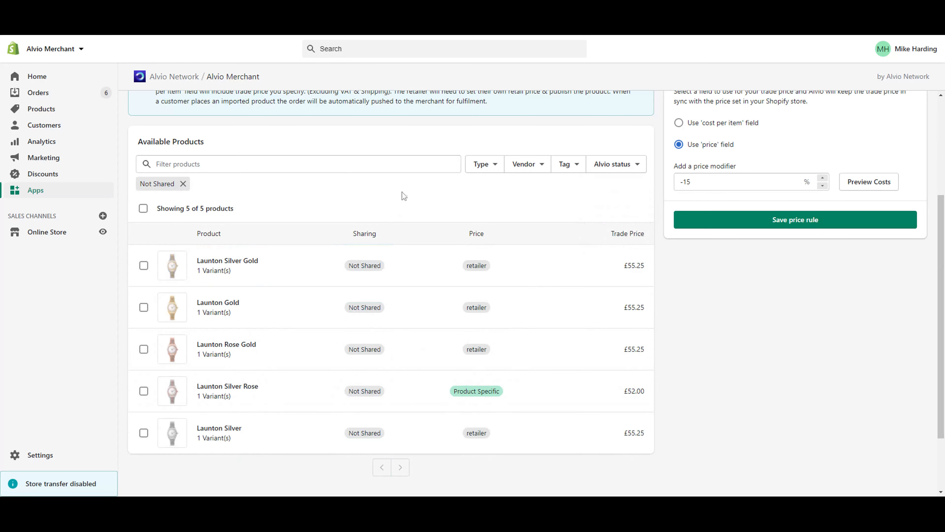
# Step: Change the retailer price modifier from -15 to -20%, preview trade prices, and save the price rule
pyautogui.scroll(3, 871, 376)
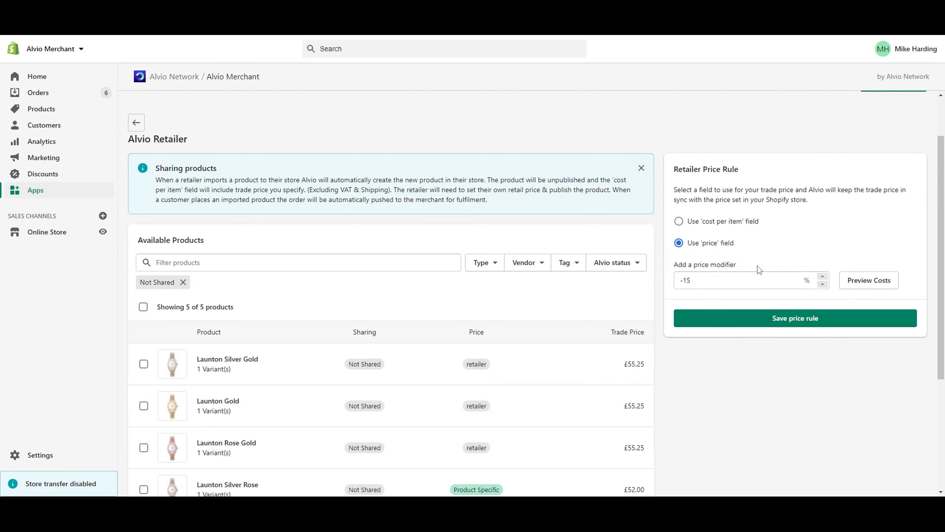
pyautogui.scroll(-1, 804, 229)
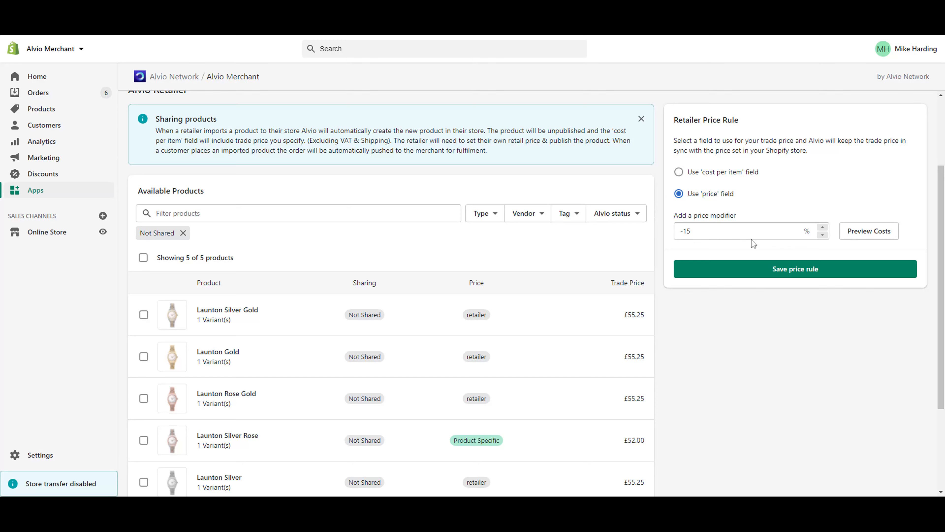
pyautogui.click(749, 232)
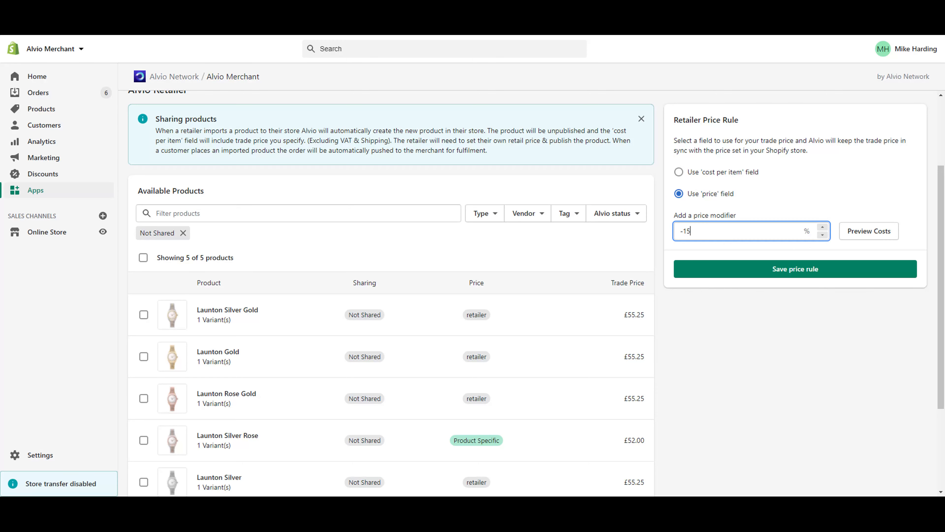
pyautogui.press('BackSpace')
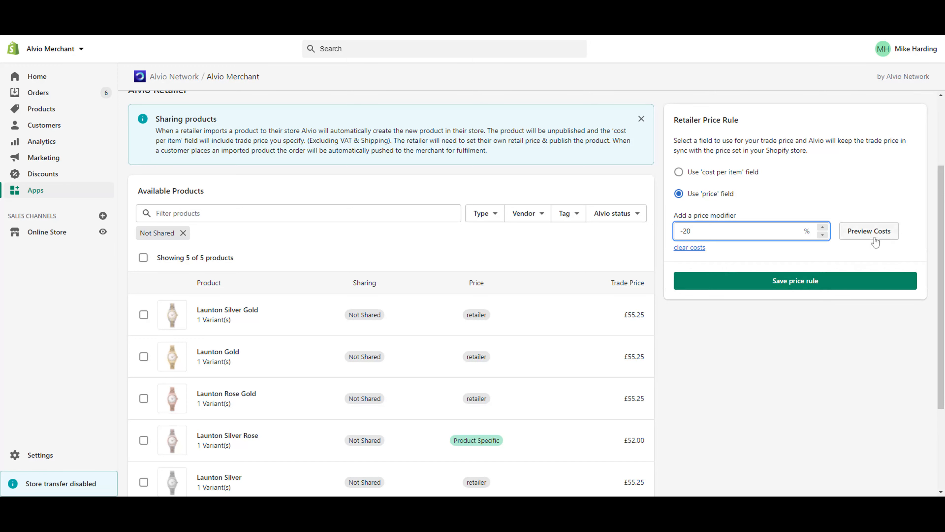
pyautogui.click(869, 231)
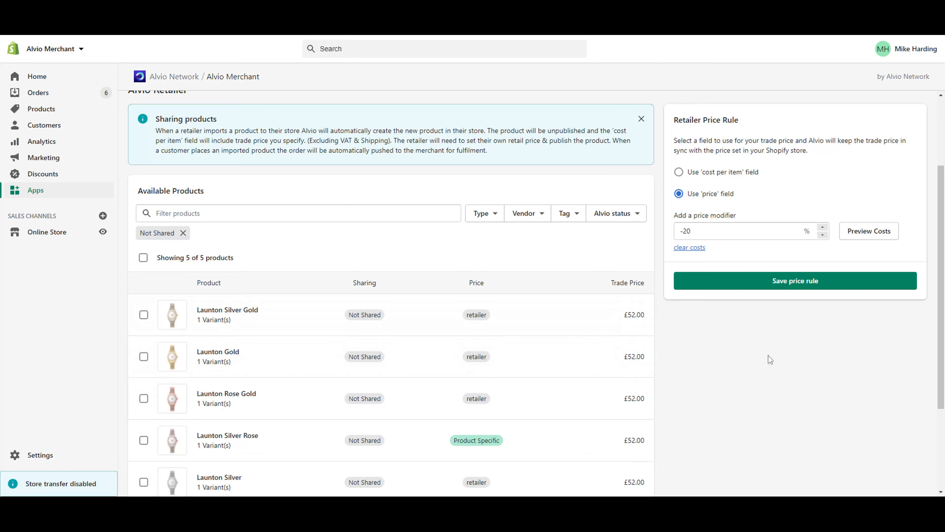
pyautogui.scroll(-3, 768, 359)
pyautogui.scroll(2, 767, 359)
pyautogui.scroll(-1, 775, 322)
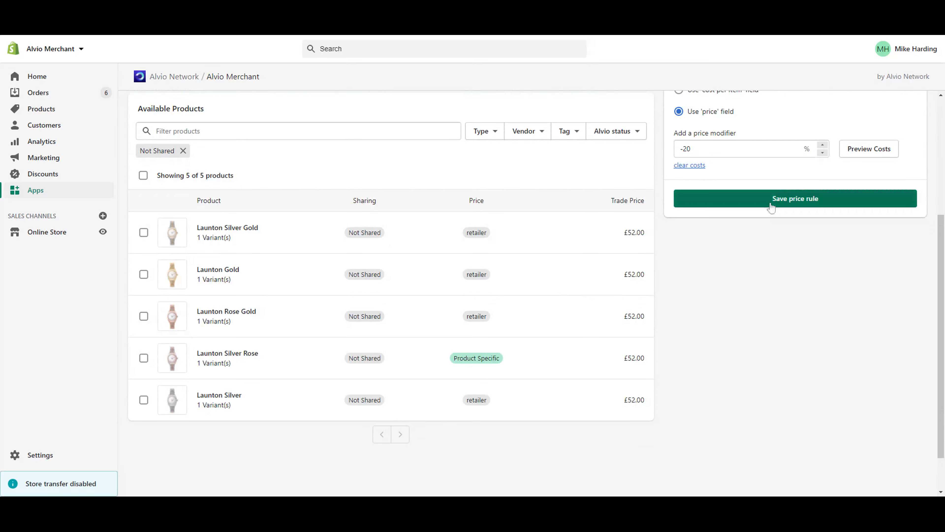
pyautogui.click(771, 207)
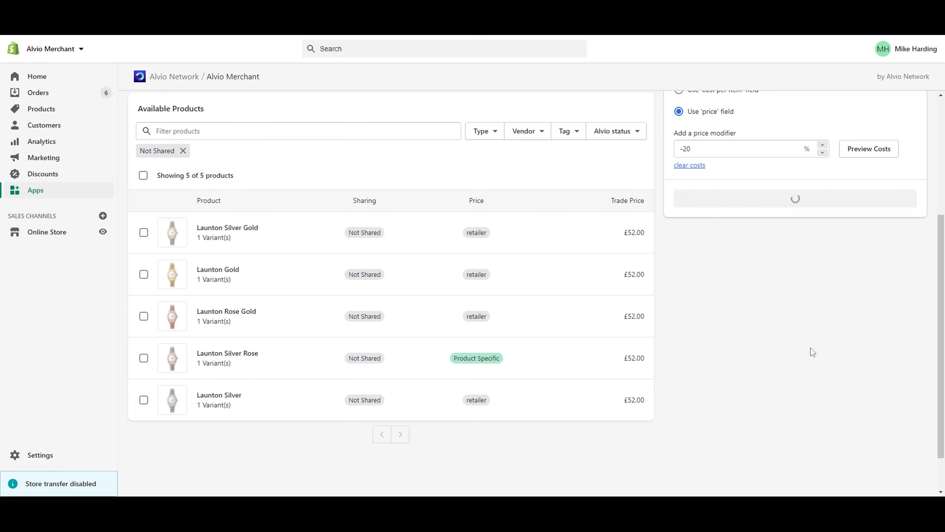
pyautogui.scroll(2, 812, 351)
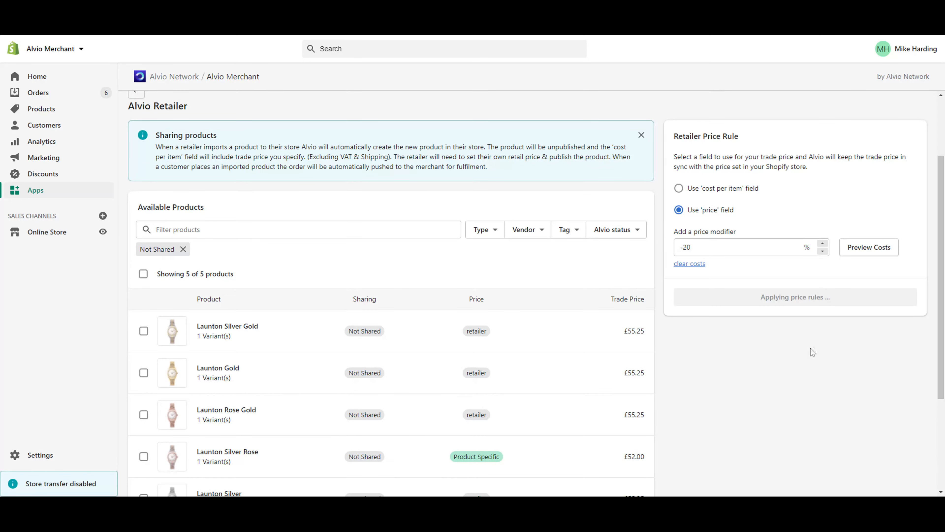
pyautogui.scroll(-3, 813, 352)
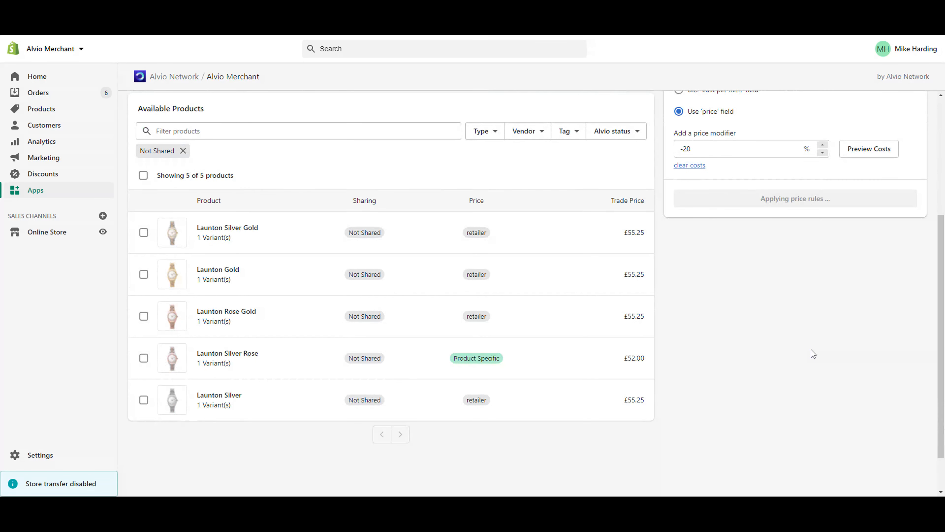
# Step: Give Launton Silver Gold its own price rules, based on the product's price field
pyautogui.click(296, 245)
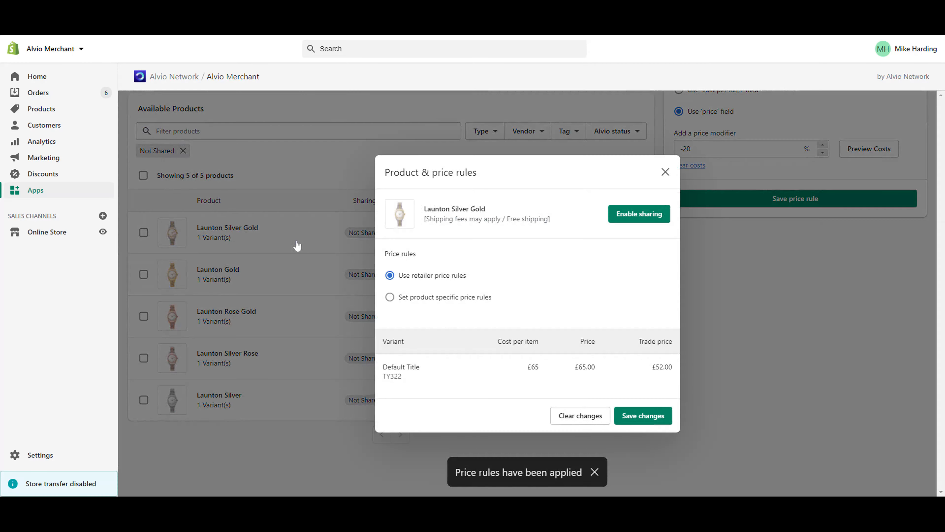
pyautogui.click(399, 297)
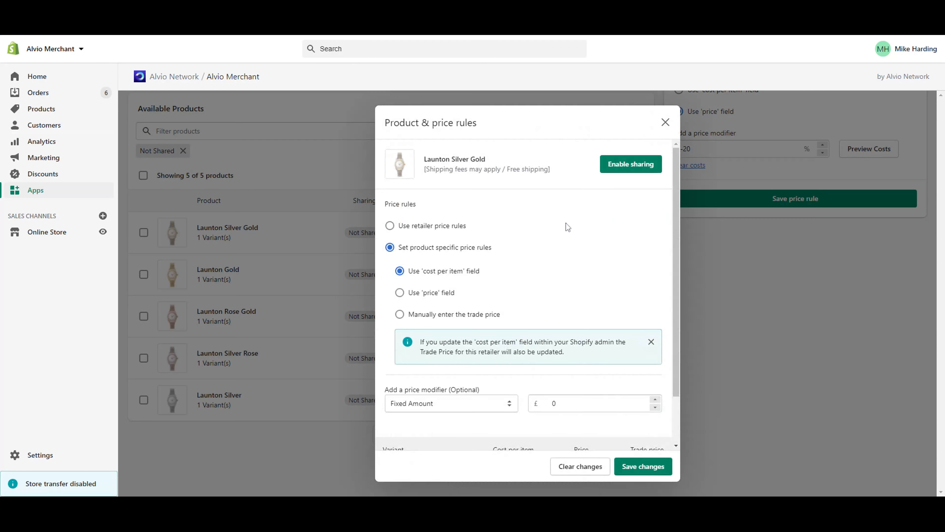
pyautogui.scroll(-2, 567, 227)
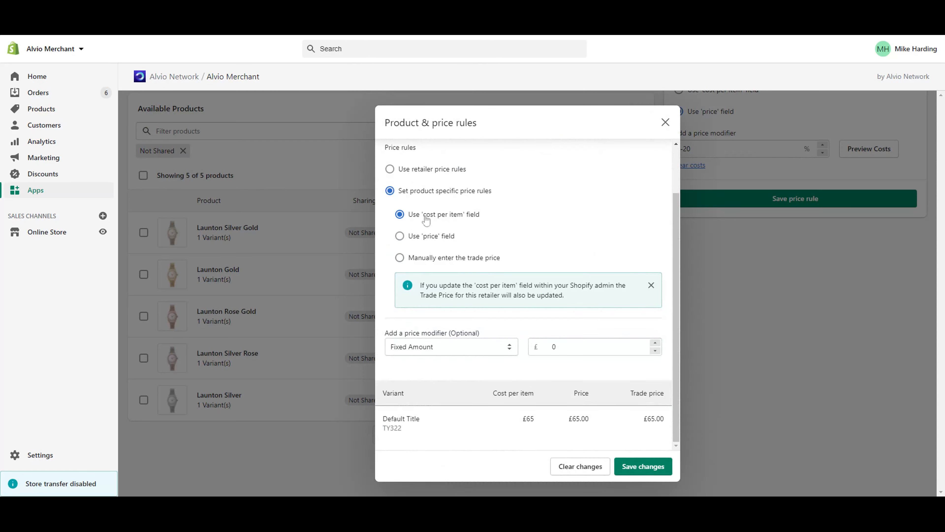
pyautogui.click(418, 238)
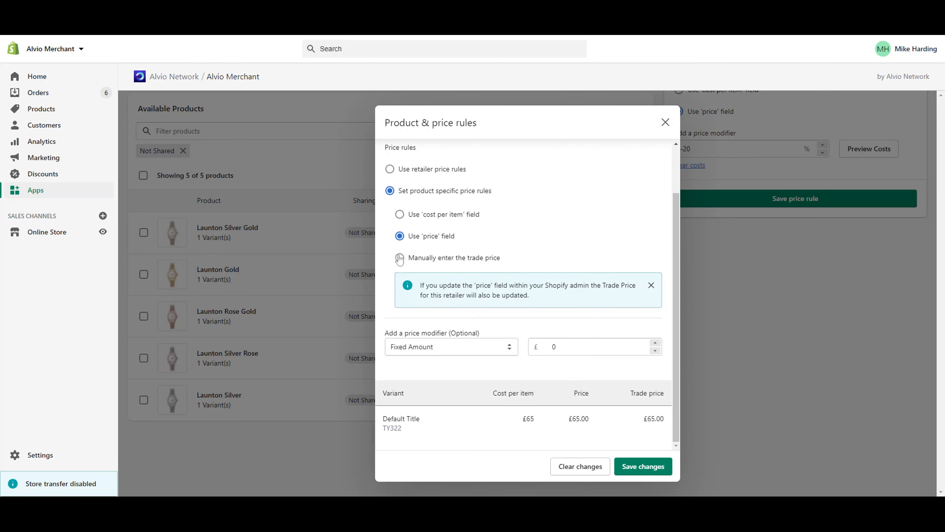
# Step: Try a manual trade price of 6.00, then switch back to the 'price' field
pyautogui.click(408, 260)
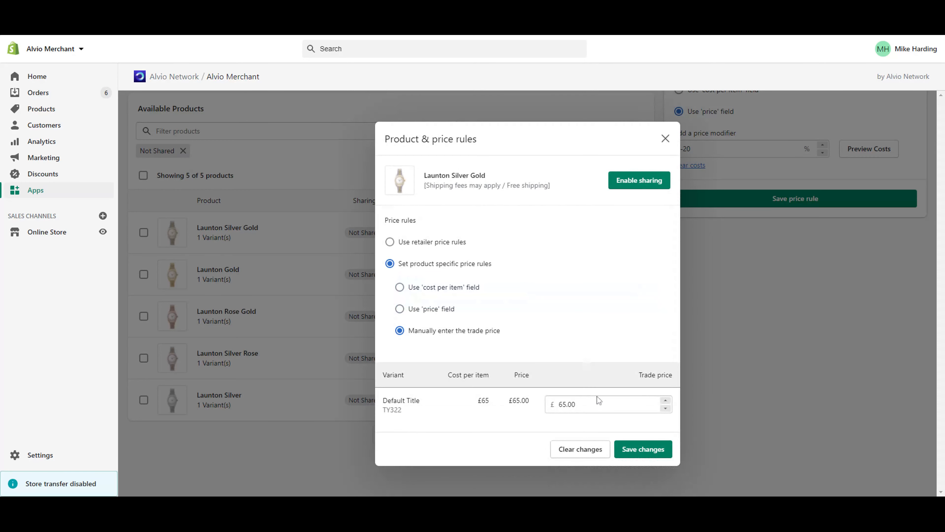
pyautogui.moveTo(598, 401); pyautogui.dragTo(531, 414)
pyautogui.write('6.00')
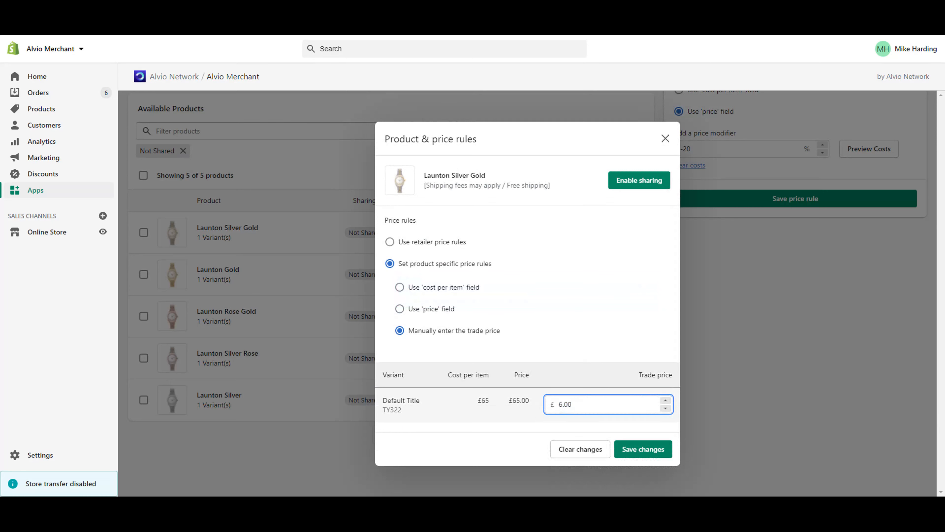
pyautogui.click(570, 315)
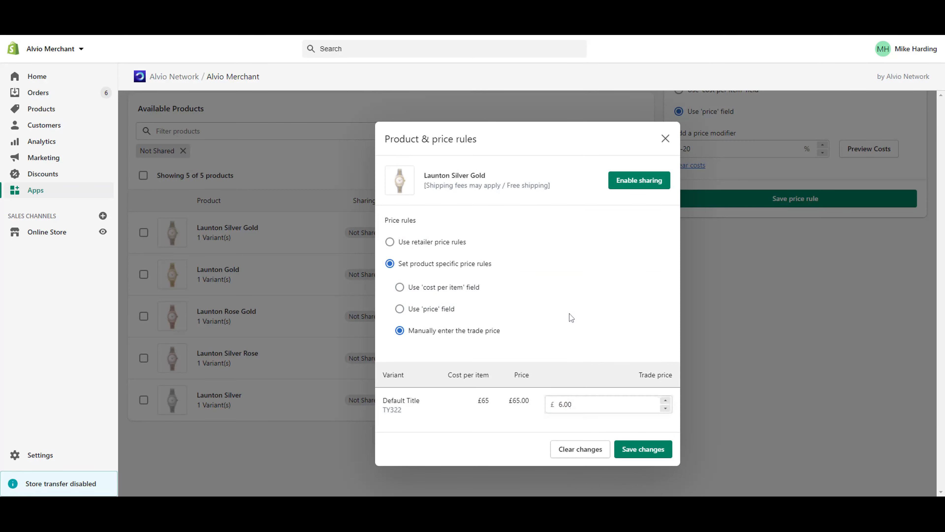
pyautogui.click(429, 316)
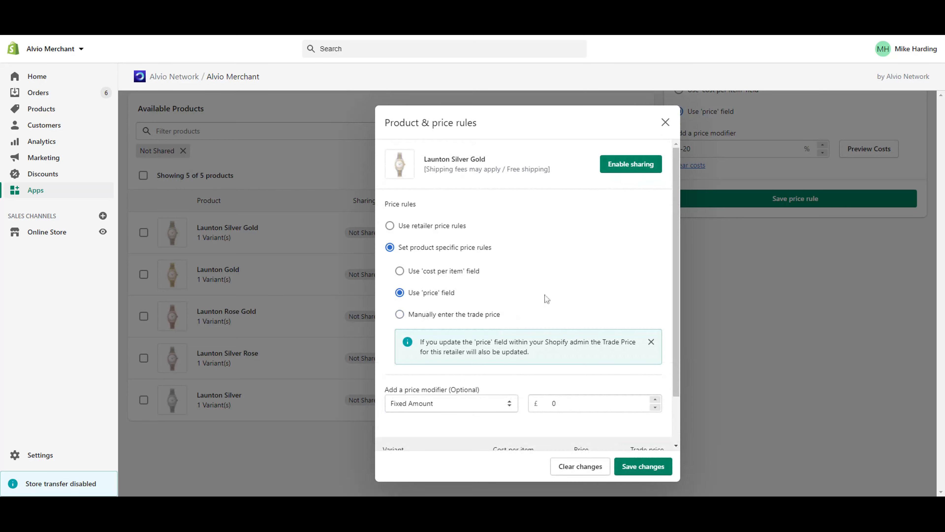
# Step: Switch Launton Silver Gold's modifier to Percentage at -25% and save the changes
pyautogui.scroll(-2, 546, 298)
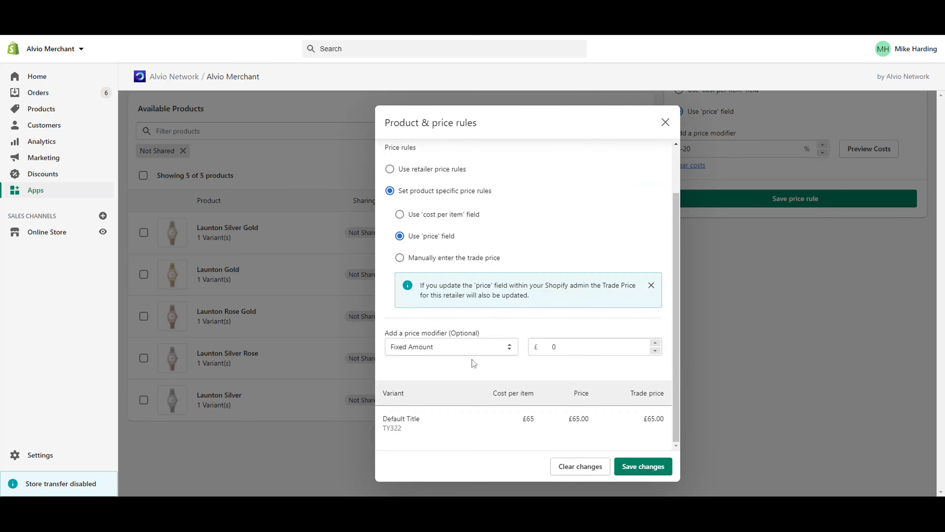
pyautogui.click(461, 346)
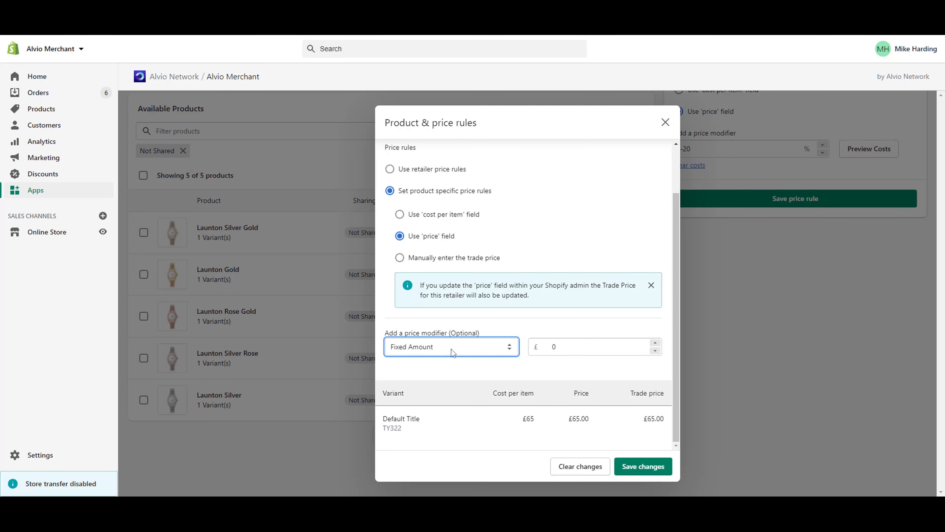
pyautogui.click(450, 378)
pyautogui.click(550, 348)
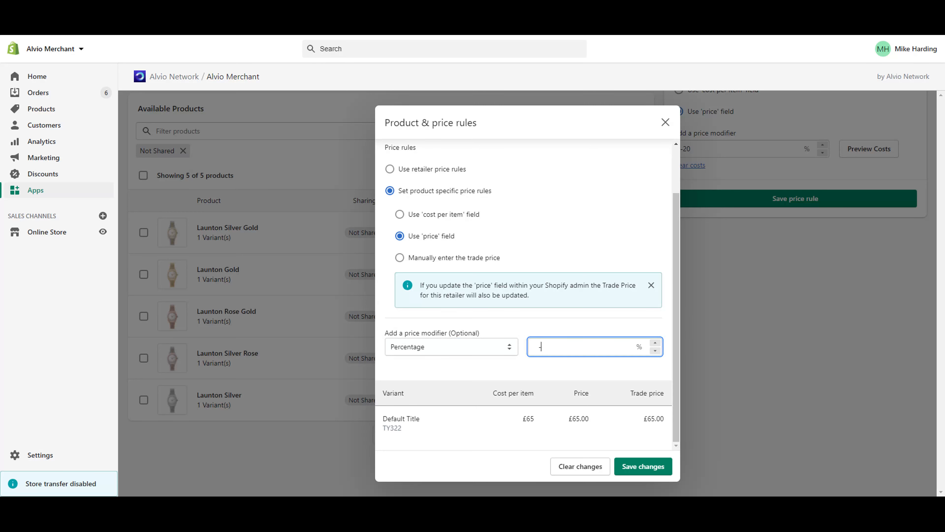
pyautogui.write('-25')
pyautogui.click(643, 467)
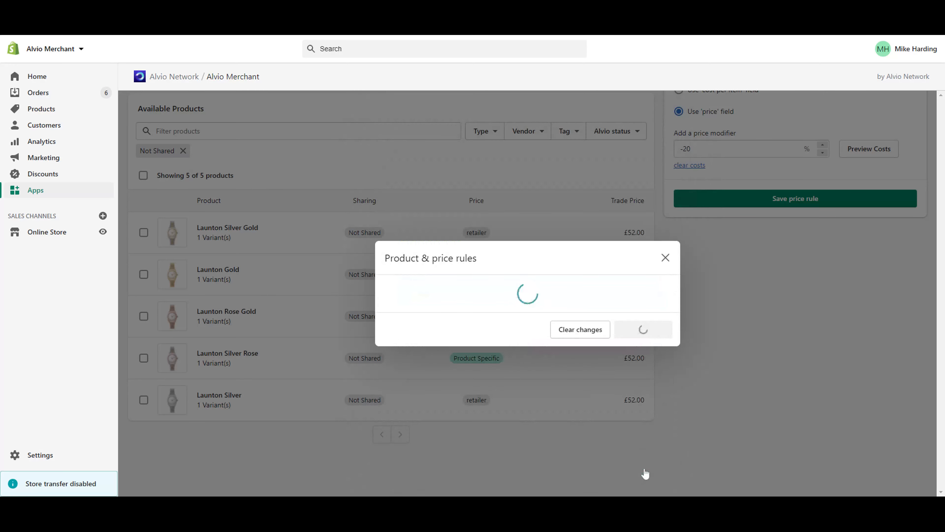